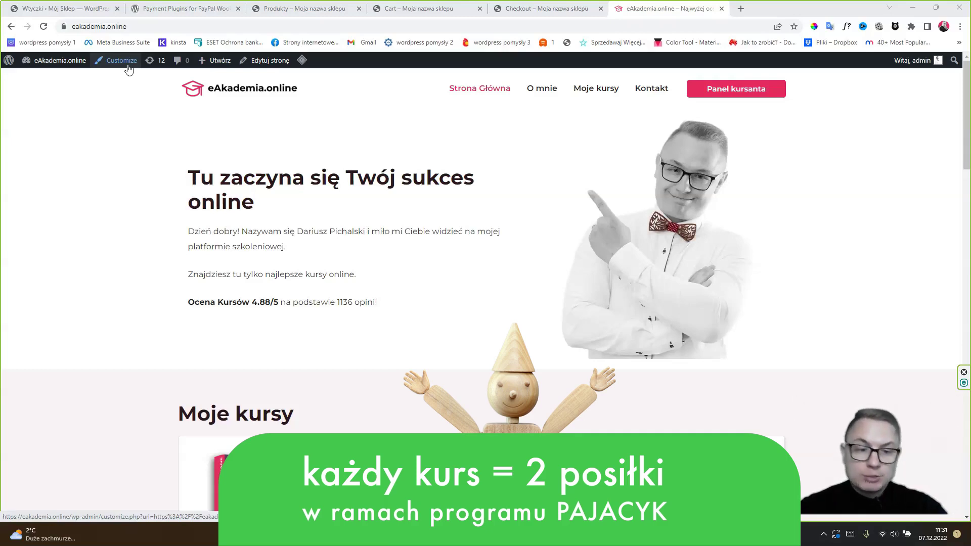
- View the Payment Plugins for PayPal WooCommerce page in the WordPress.org plugin directory
click(169, 7)
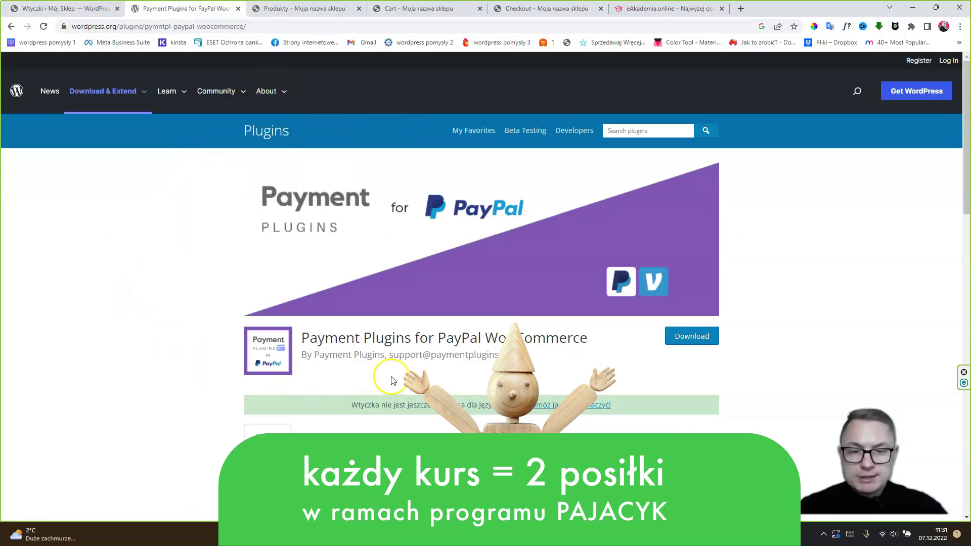
click(280, 312)
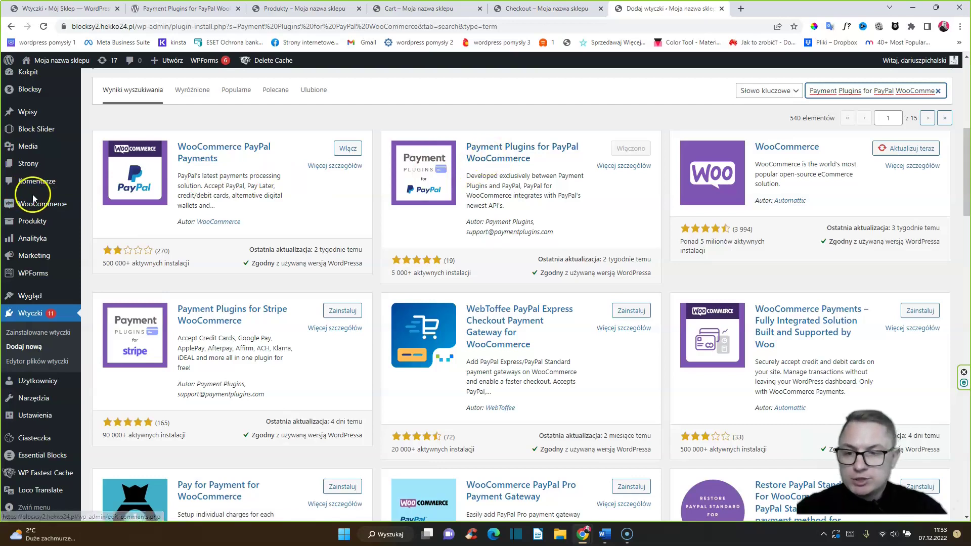
- Open the PayPal by Payment Plugins main page within WooCommerce
mouse_move(39, 209)
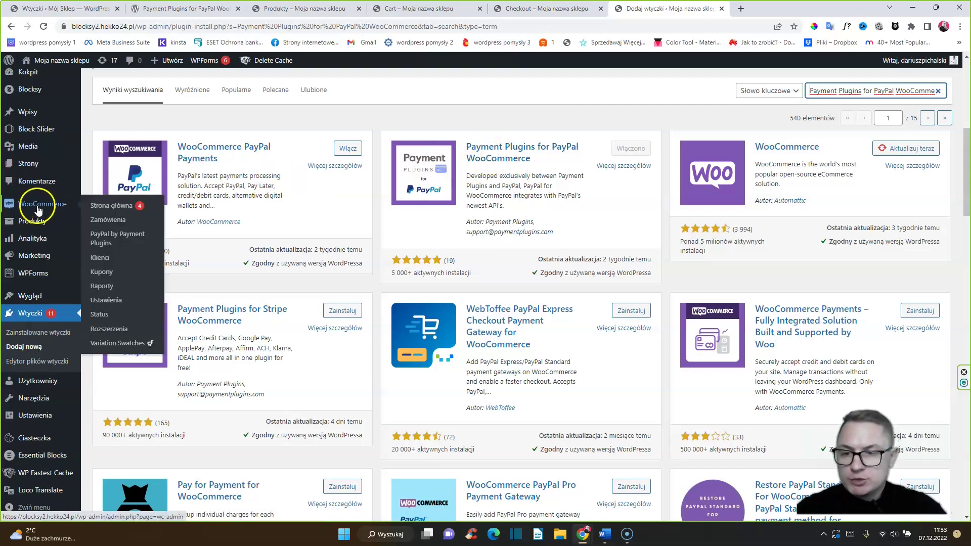
click(107, 241)
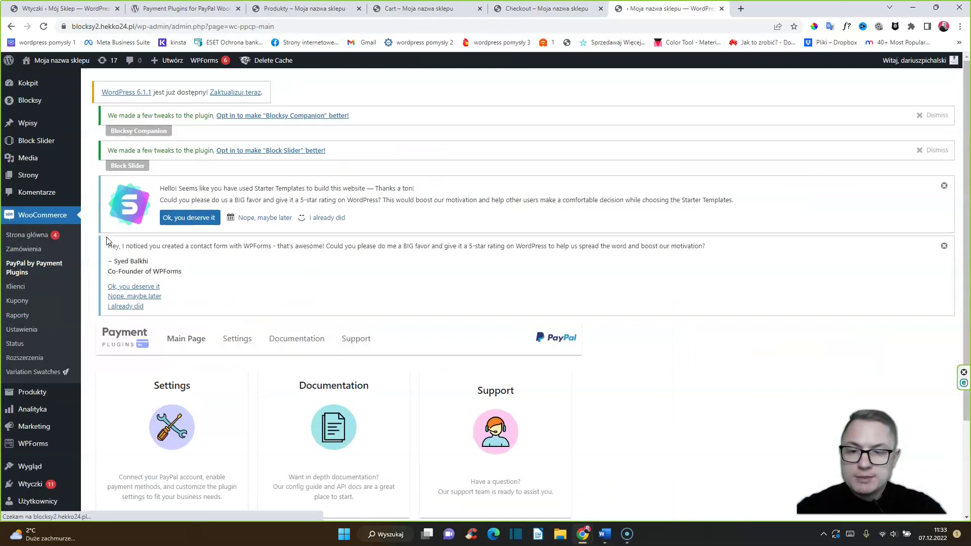
scroll(168, 282, down, 2)
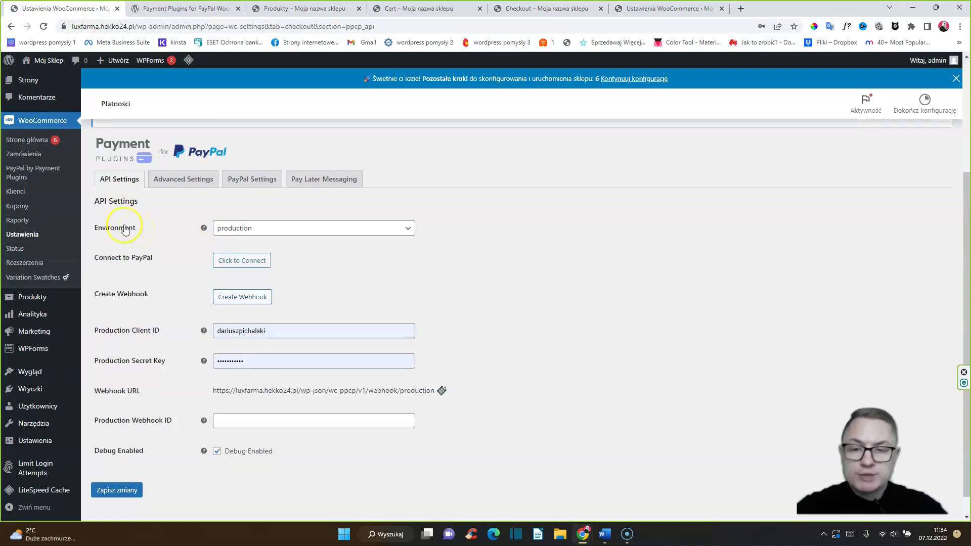
- Set the plugin's API environment to production
click(230, 228)
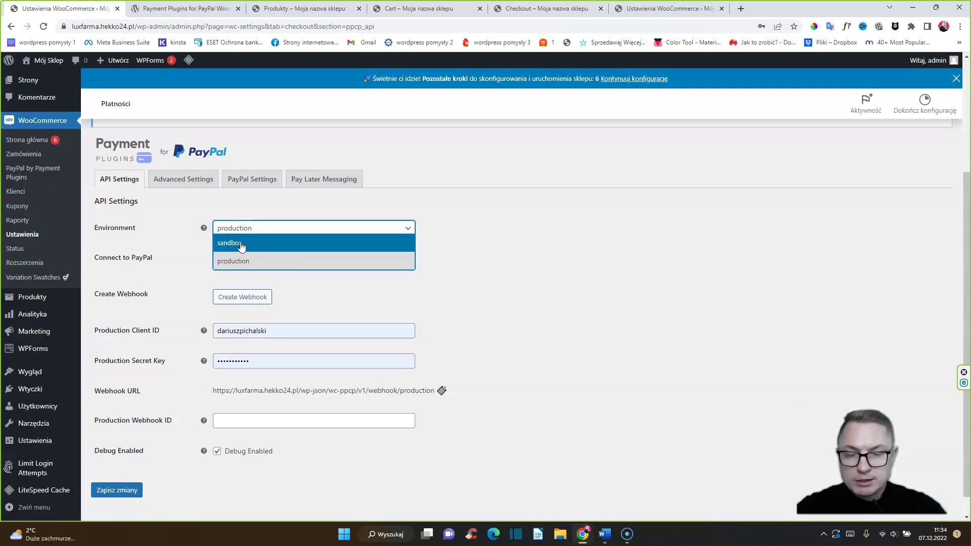
click(241, 261)
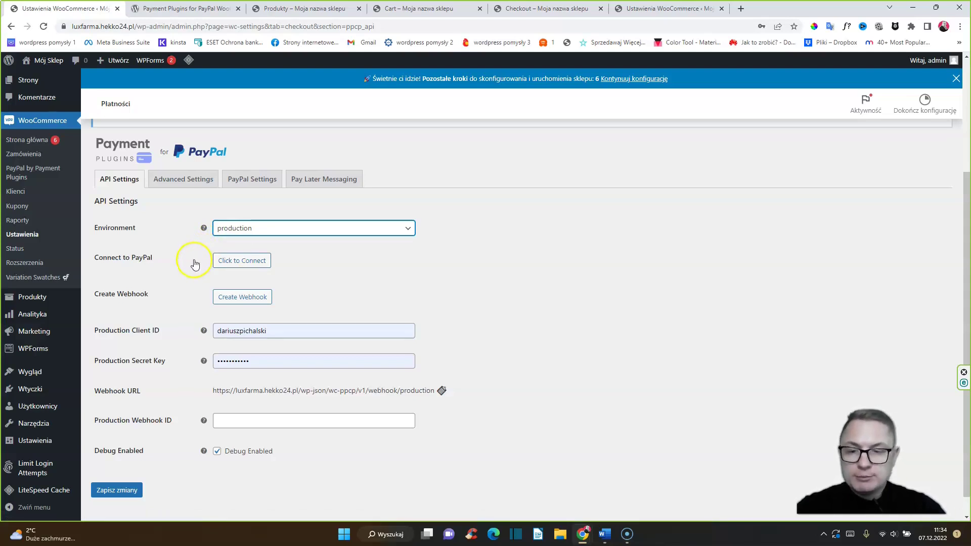
mouse_move(118, 60)
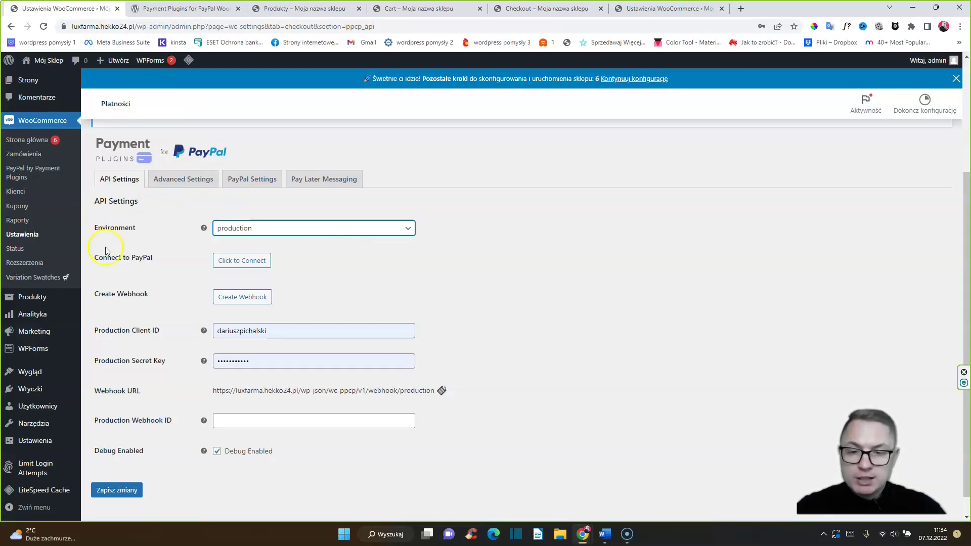
- Start connecting the store to a PayPal account and choose Poland as the country or region
click(239, 261)
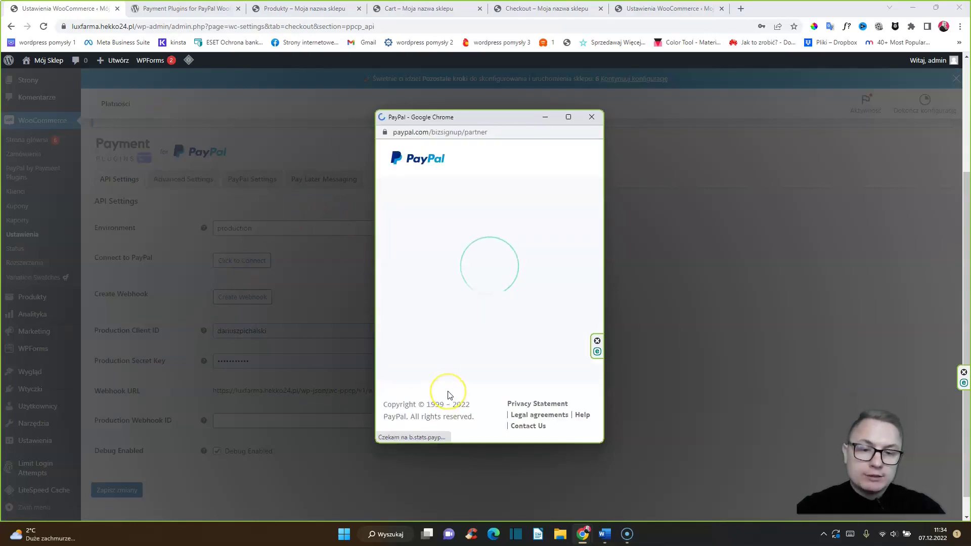
click(481, 354)
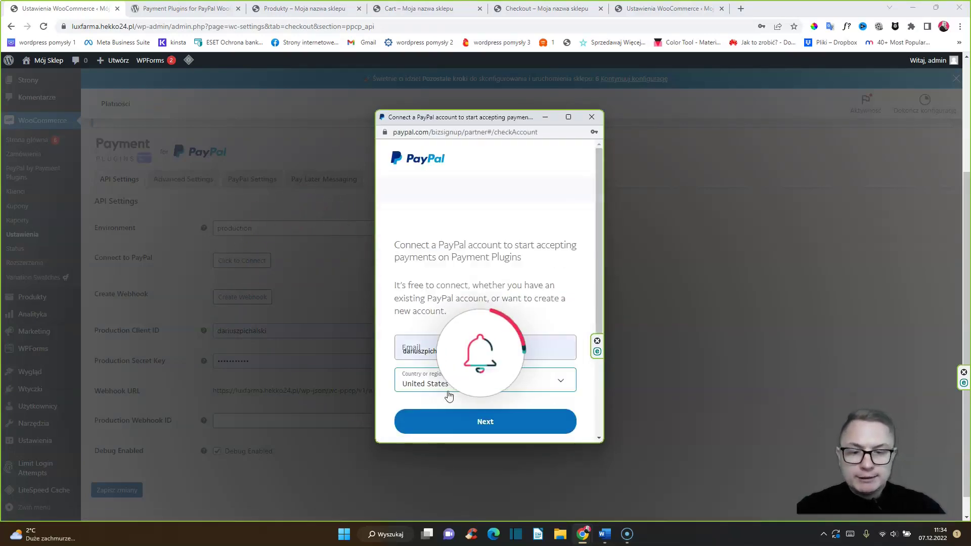
click(483, 369)
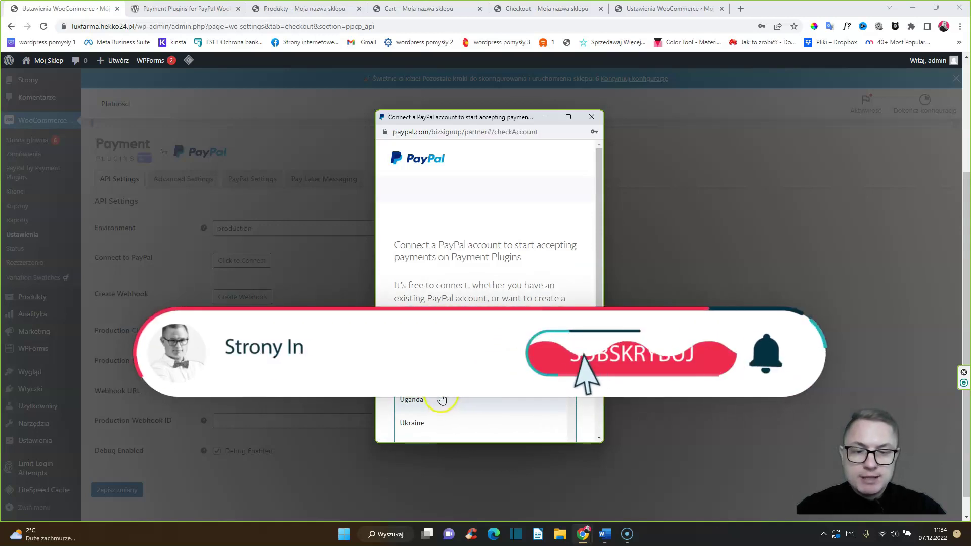
click(485, 379)
scroll(484, 349, up, 5)
click(485, 363)
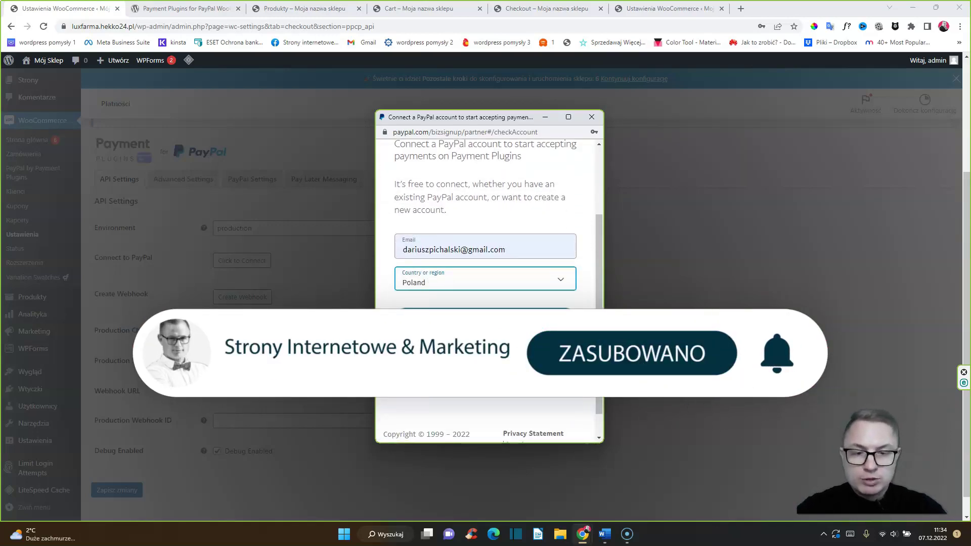
- Log in to the PayPal account and consent to linking it with Payment Plugins
click(484, 320)
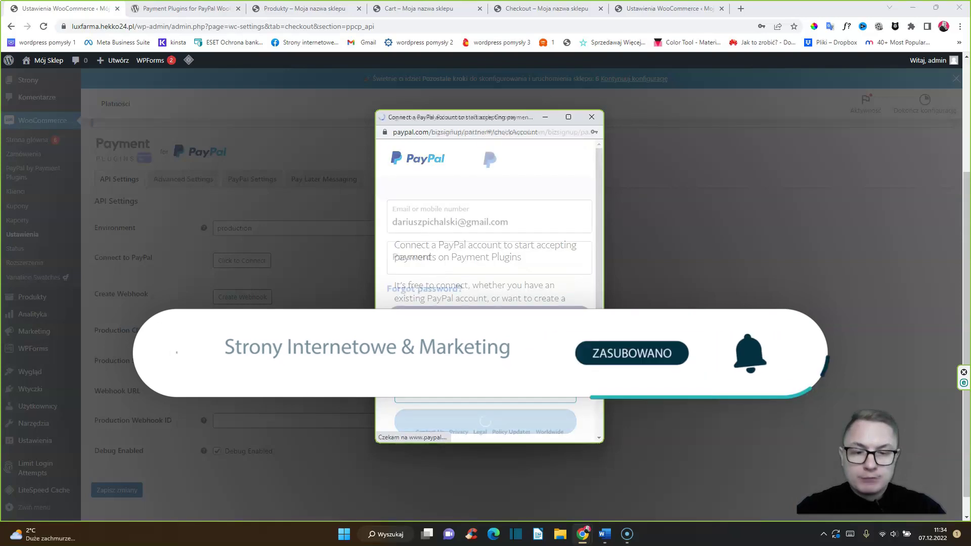
click(484, 317)
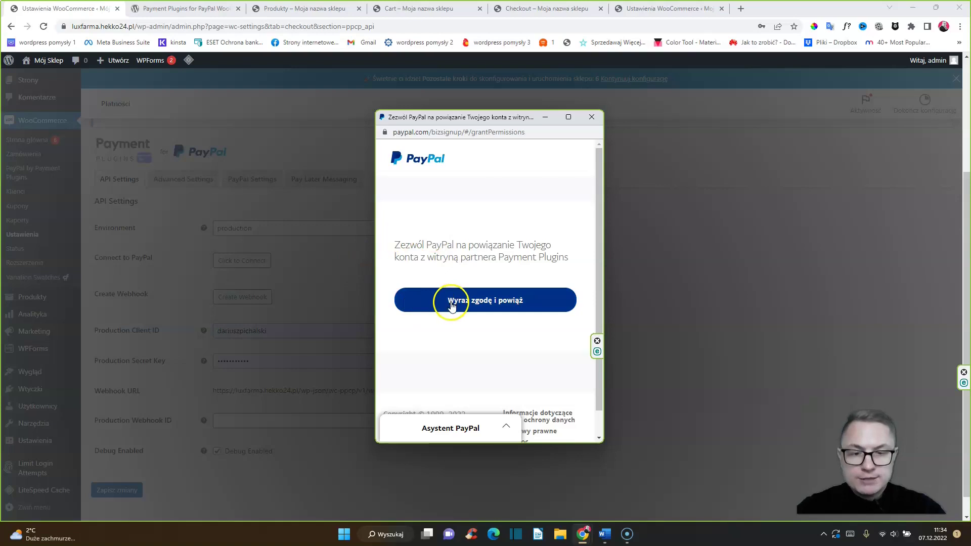
click(452, 306)
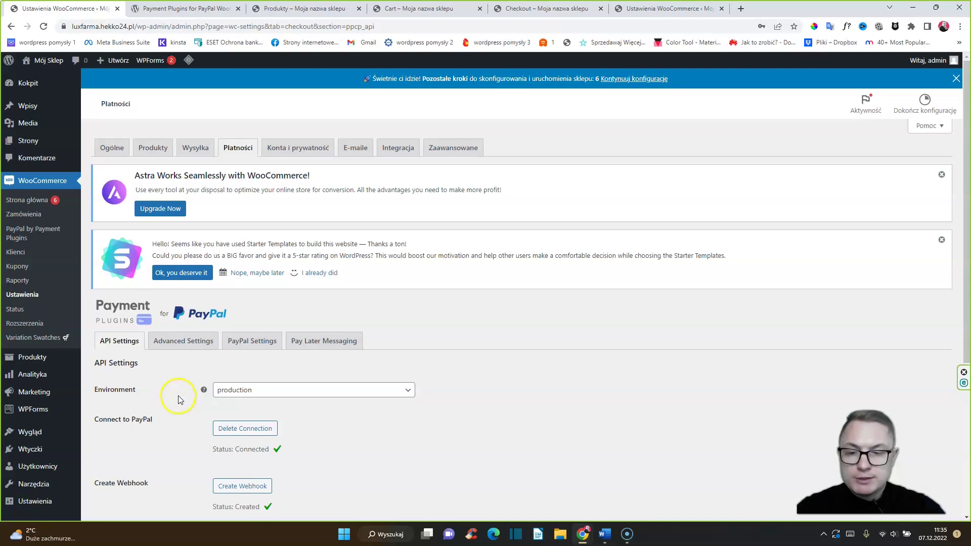
- Enable the PayPal gateway in the plugin's PayPal settings and review its payment options
scroll(179, 364, down, 1)
click(253, 295)
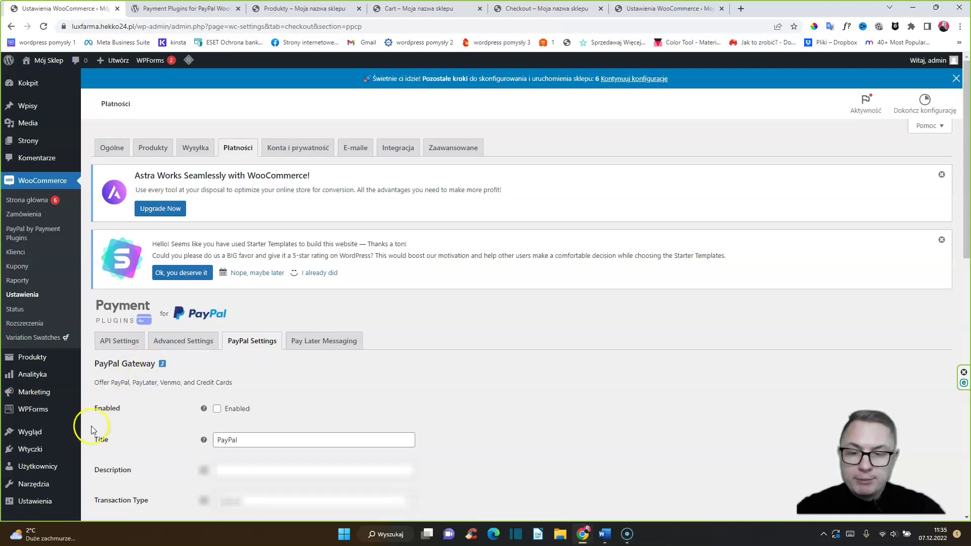
click(217, 409)
scroll(321, 388, down, 2)
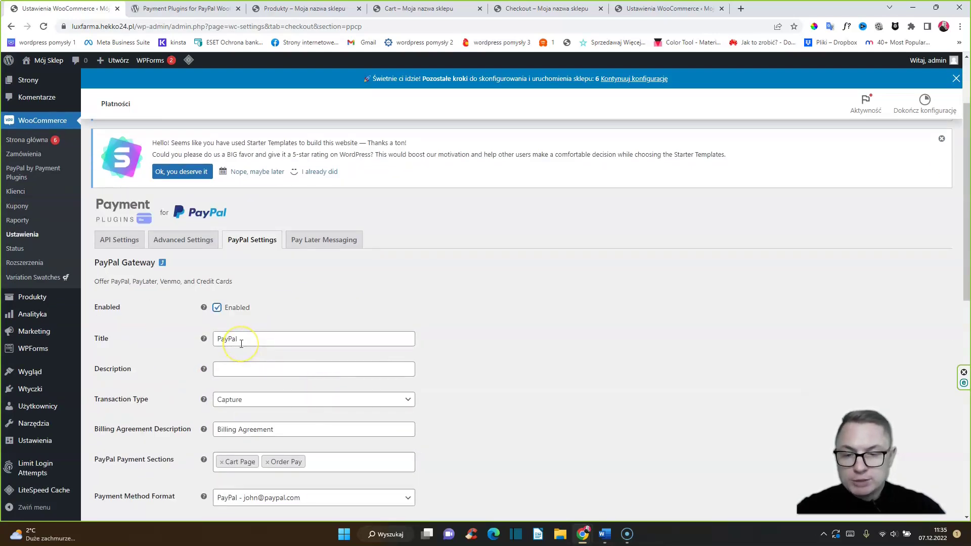
scroll(241, 344, down, 2)
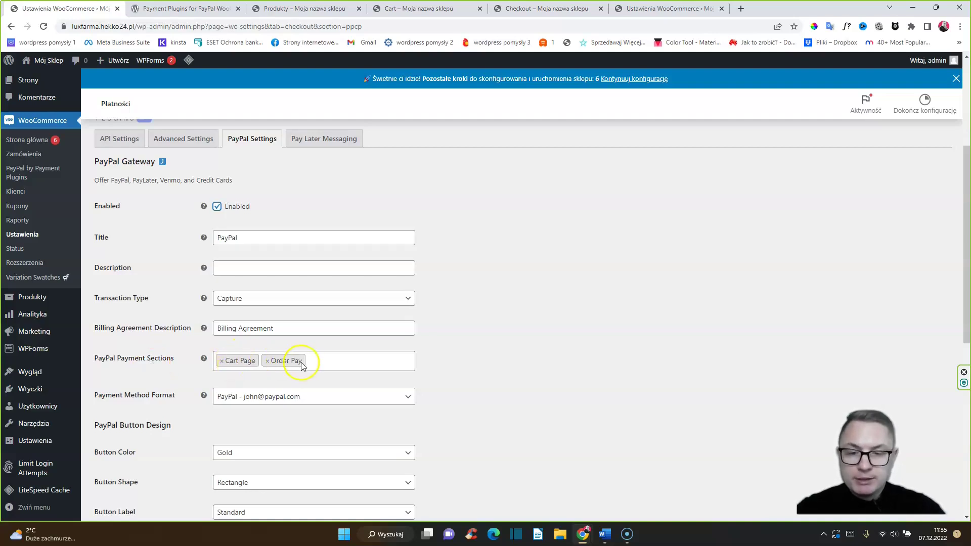
- Examine where the PayPal payment buttons appear on the demo store's cart and checkout pages
click(401, 9)
scroll(721, 296, down, 2)
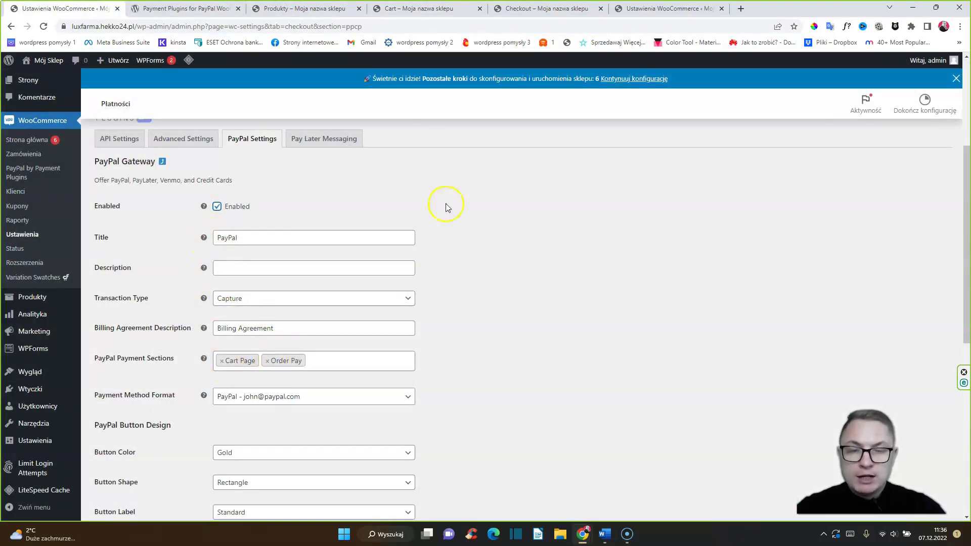
click(530, 8)
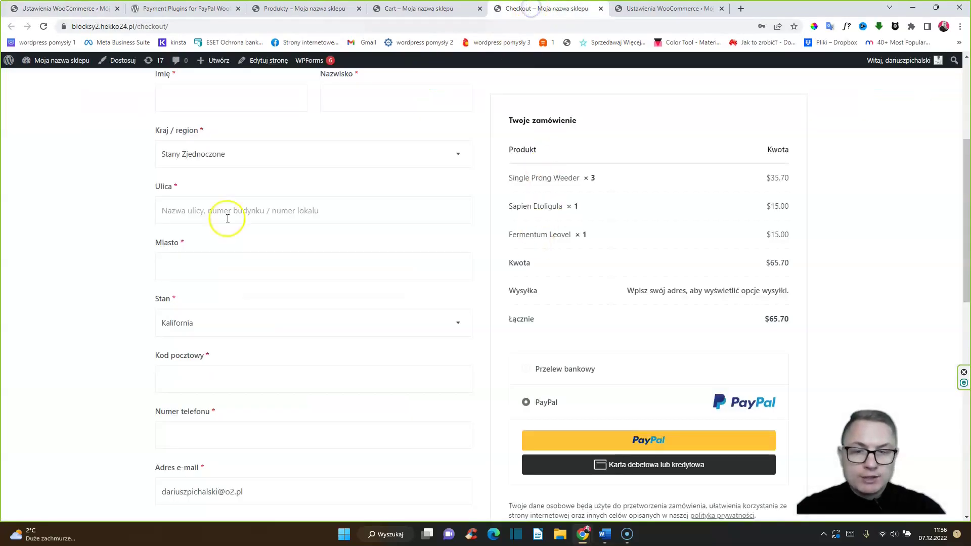
scroll(195, 218, up, 3)
scroll(245, 241, down, 4)
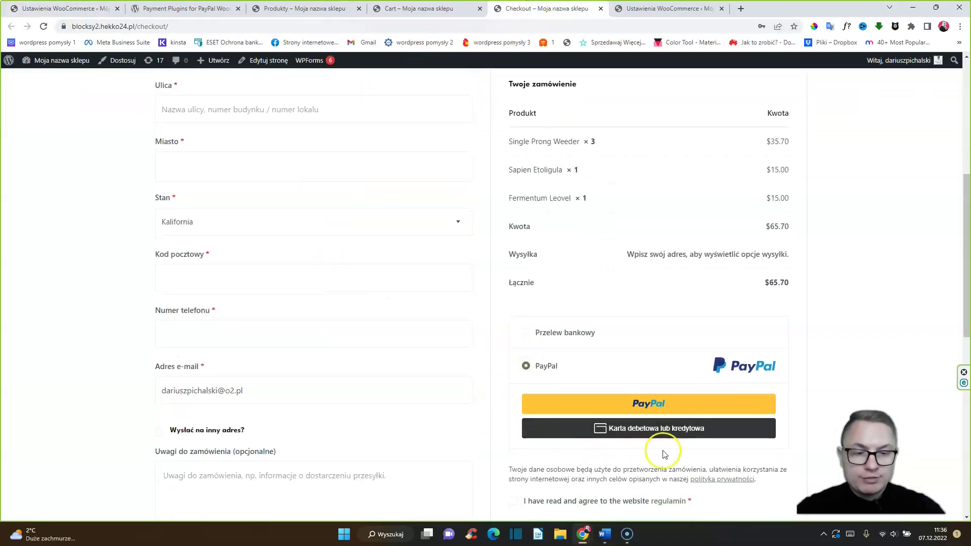
- Add Product Page and Minicart to the PayPal Payment Sections in the gateway settings
click(75, 9)
click(323, 363)
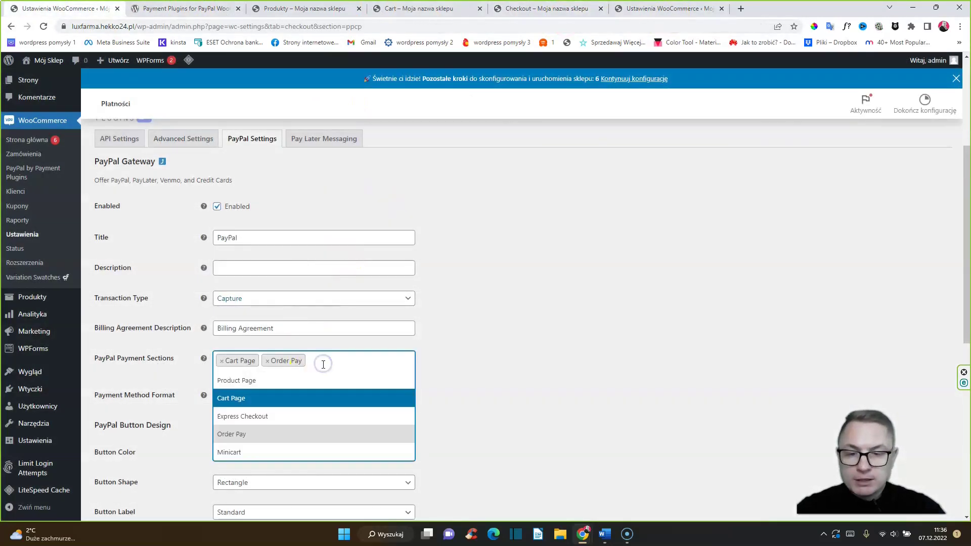
click(264, 384)
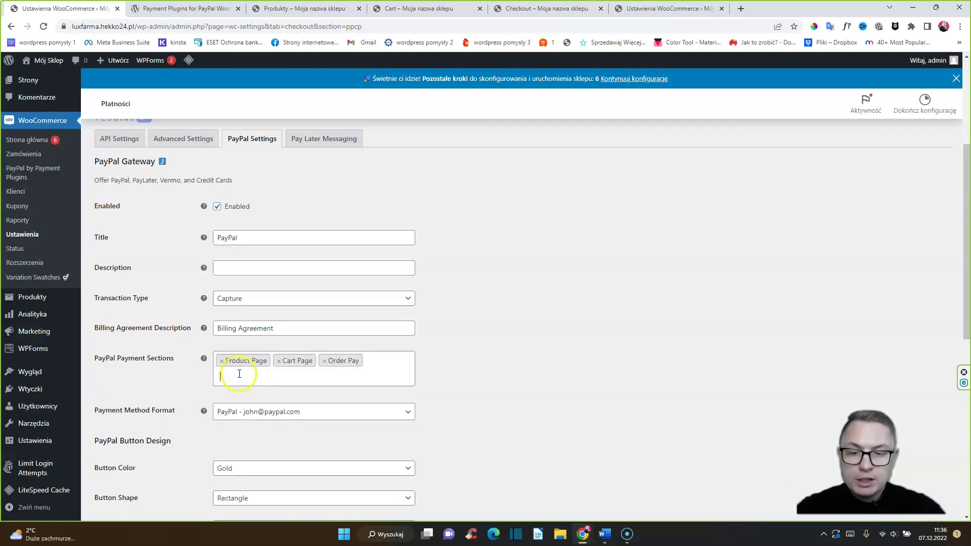
click(238, 374)
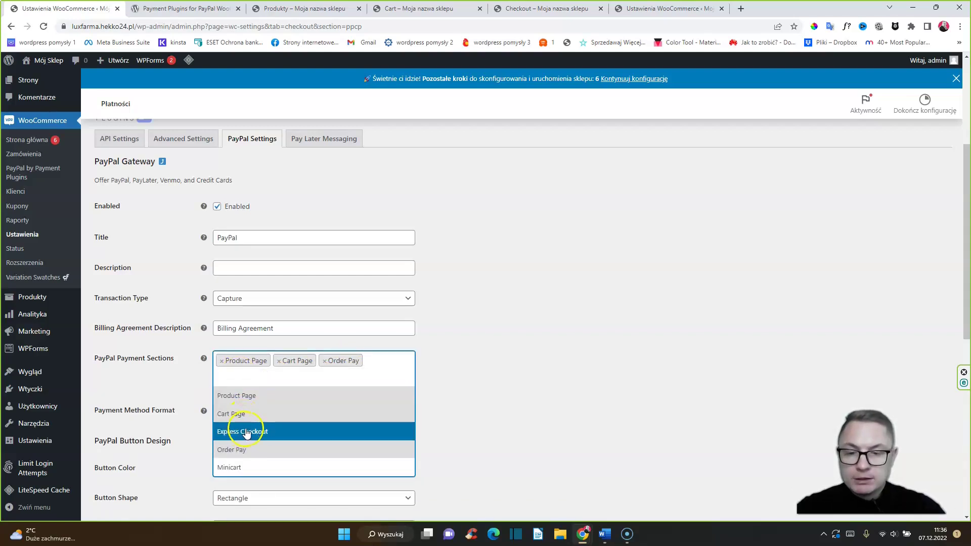
click(243, 470)
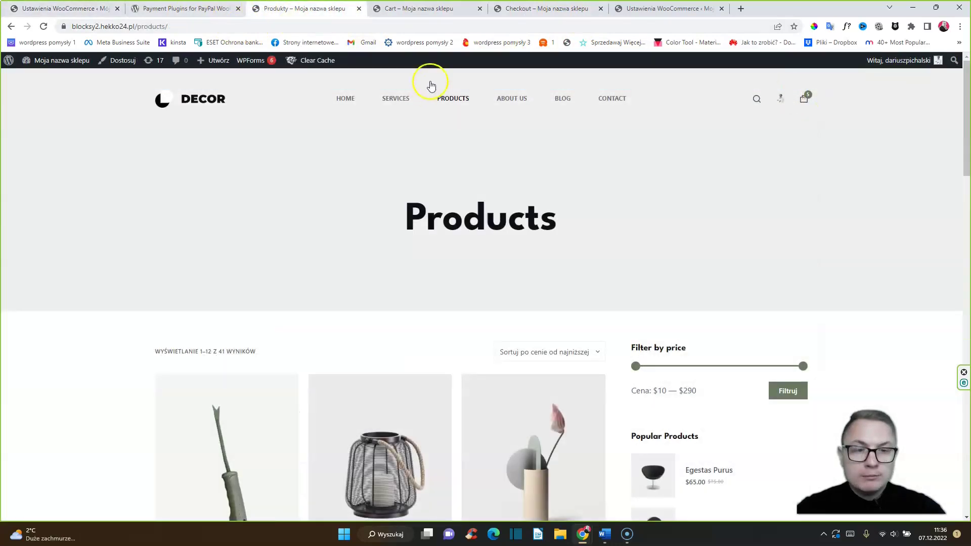
- Check the demo store's mini cart and the Express Checkout section on its checkout page
mouse_move(806, 97)
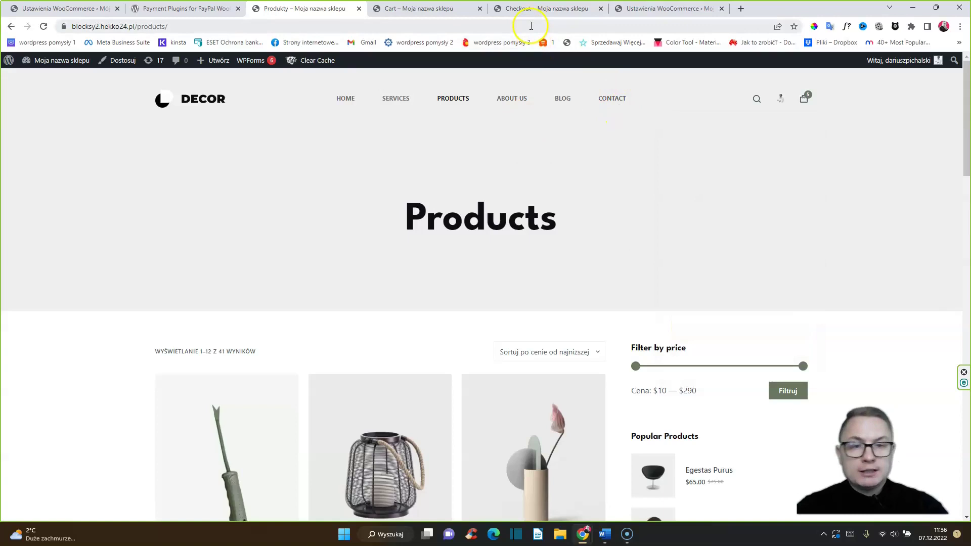
click(523, 9)
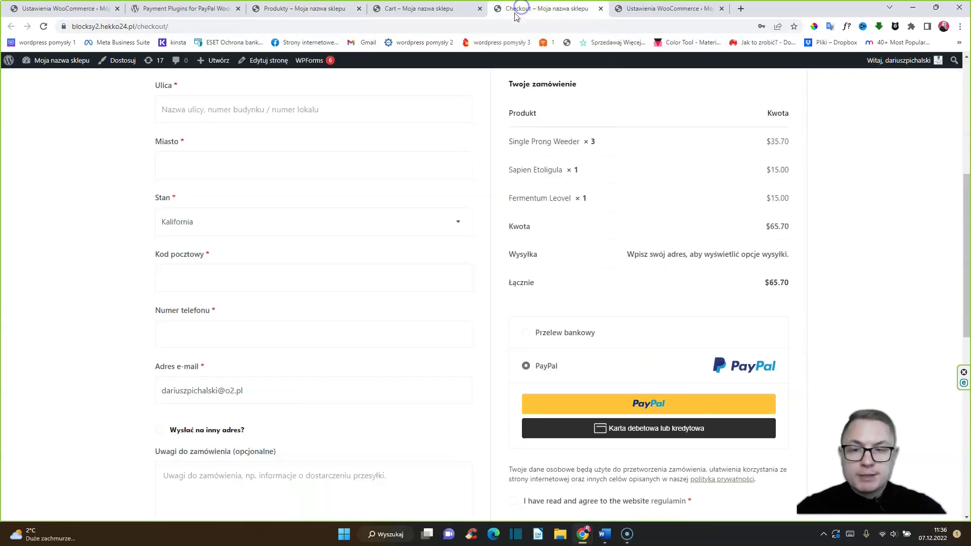
scroll(346, 253, up, 6)
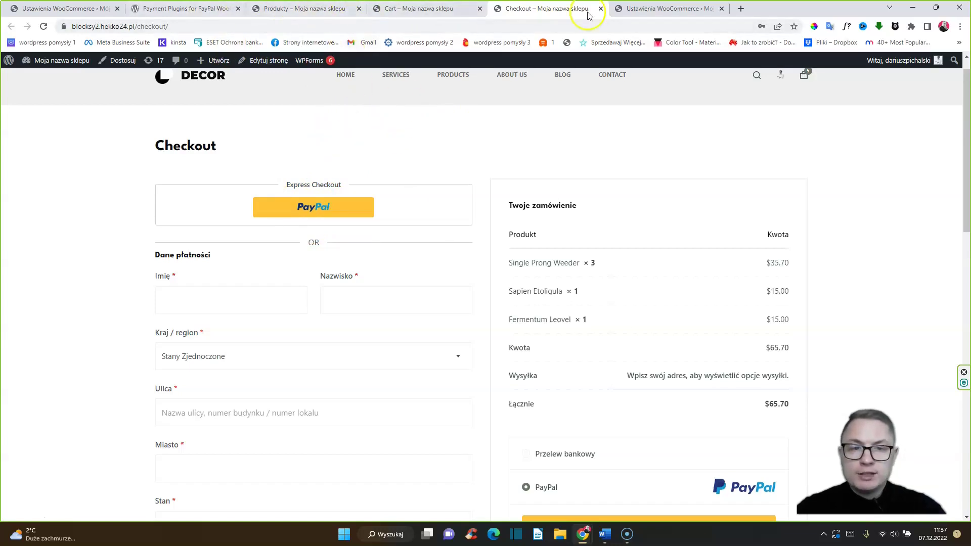
- Enable card payments in the PayPal gateway settings with the card button color set to Black
click(644, 10)
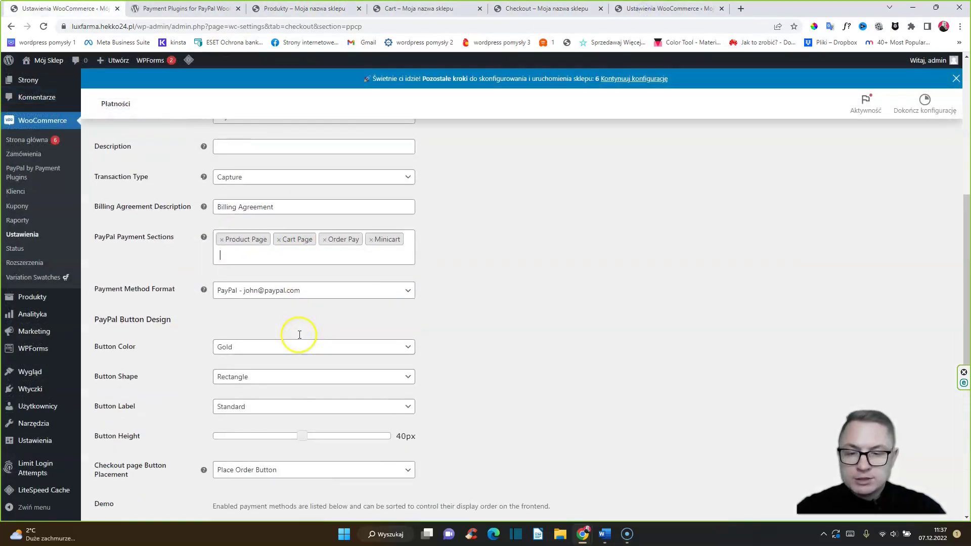
scroll(299, 332, down, 4)
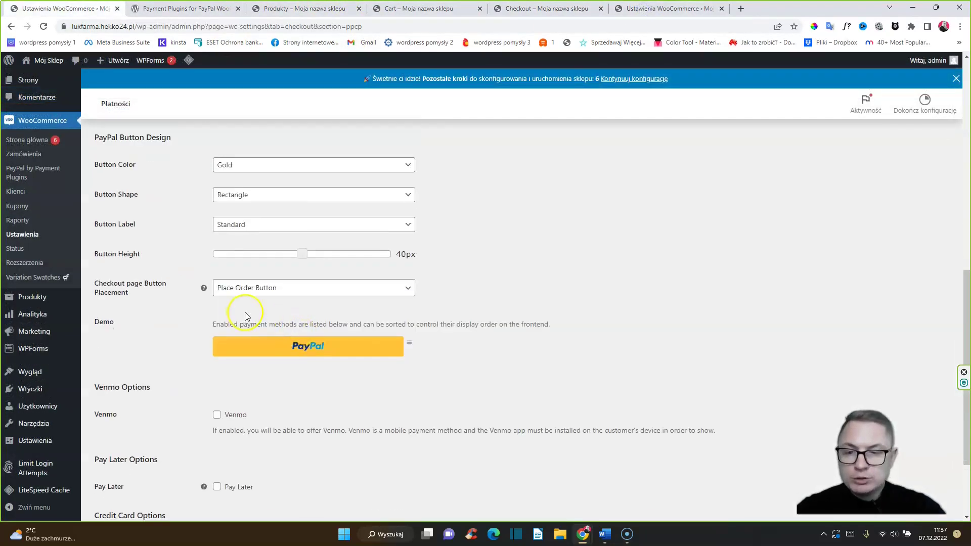
scroll(225, 339, down, 3)
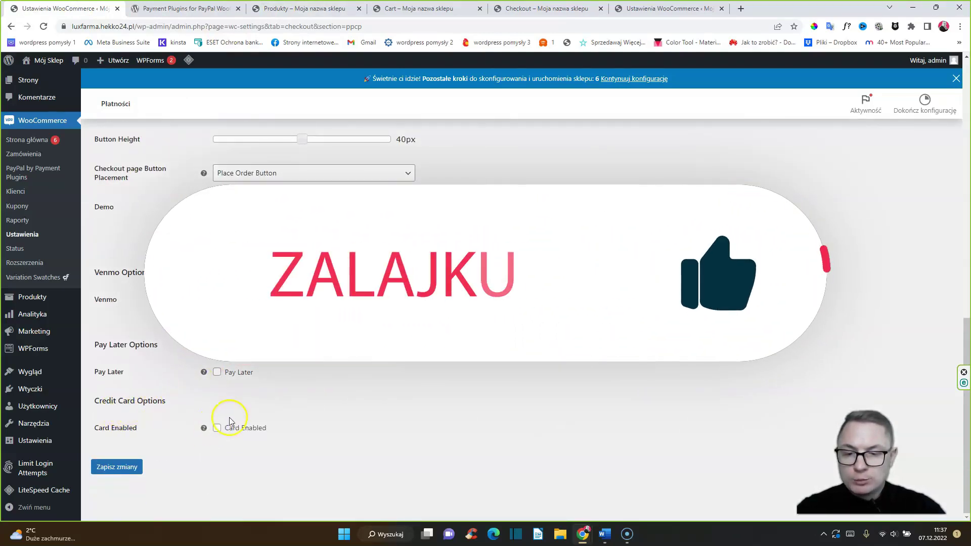
click(218, 429)
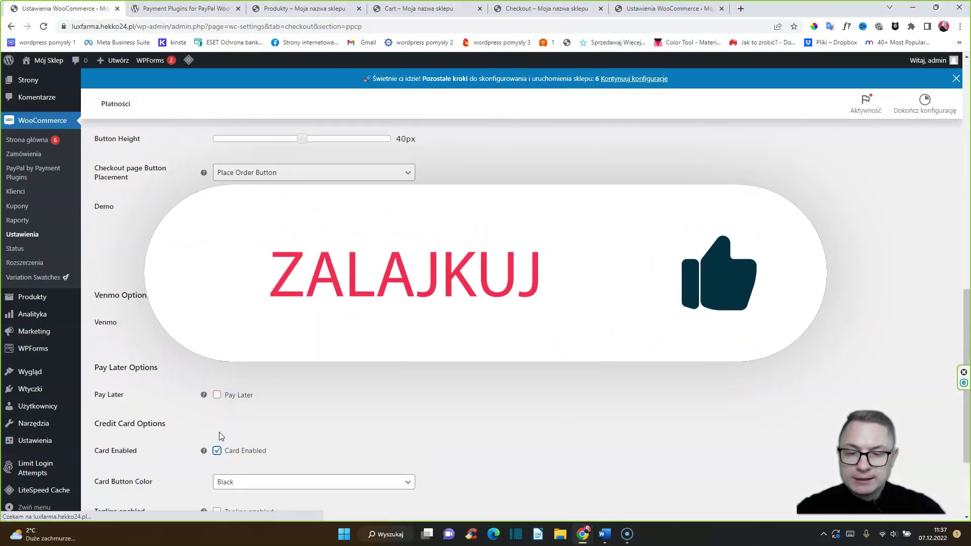
scroll(220, 435, down, 2)
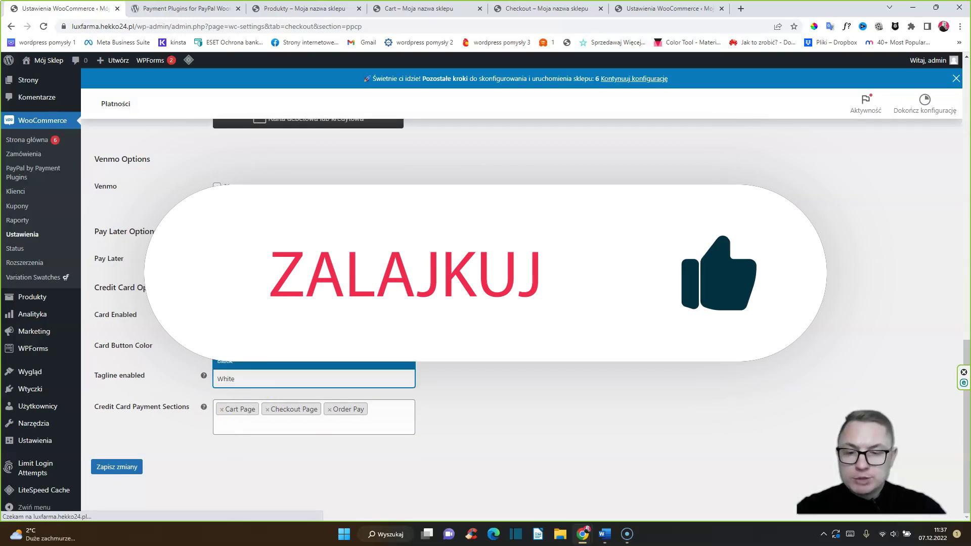
click(245, 348)
click(243, 361)
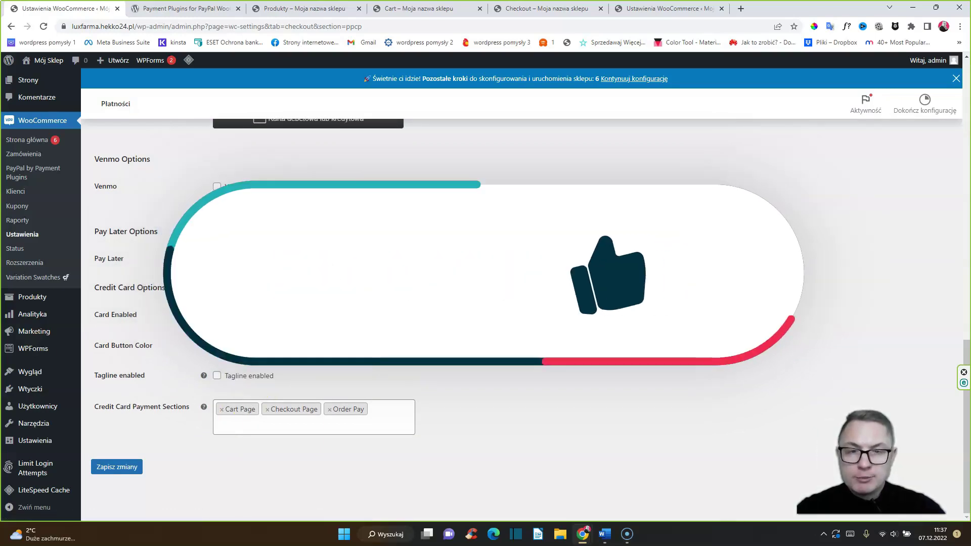
- View the debit or credit card button on the demo store's checkout page
click(540, 10)
scroll(744, 430, down, 4)
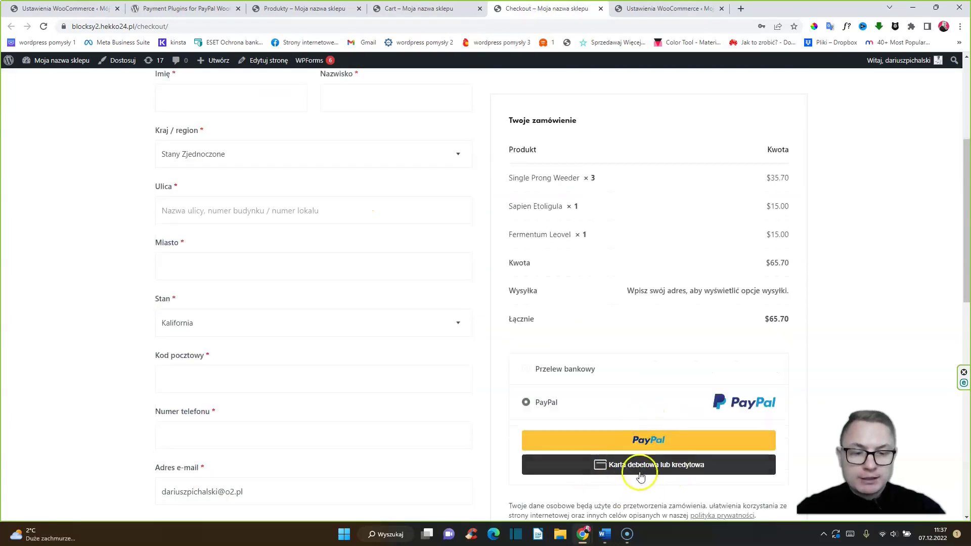
- Compare the payment button preview in the PayPal gateway settings with the buttons on the demo store's checkout page
click(33, 10)
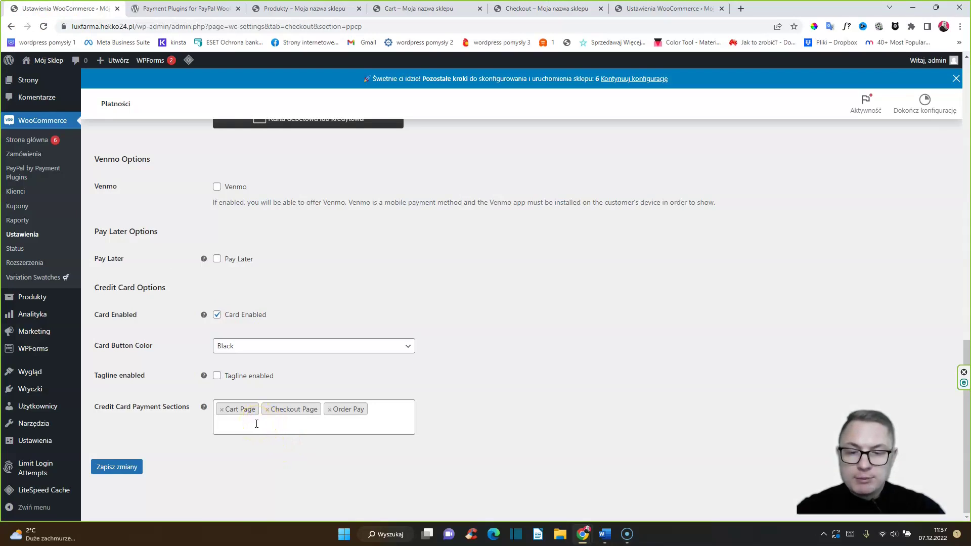
scroll(272, 245, up, 2)
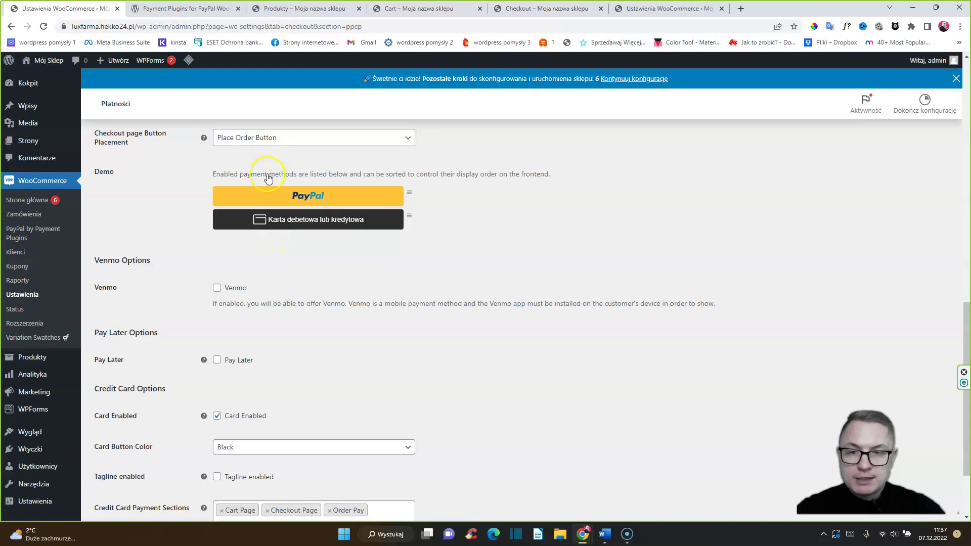
scroll(267, 192, up, 2)
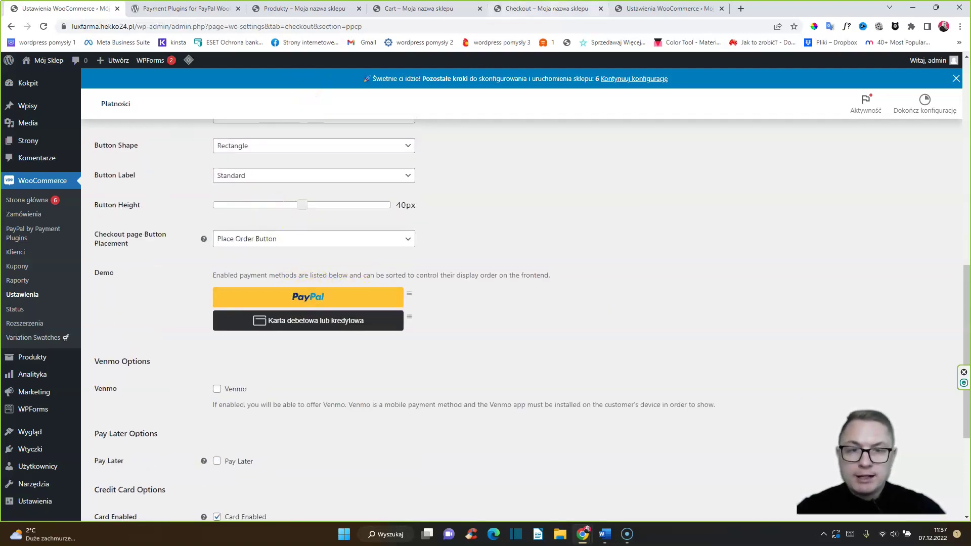
click(544, 8)
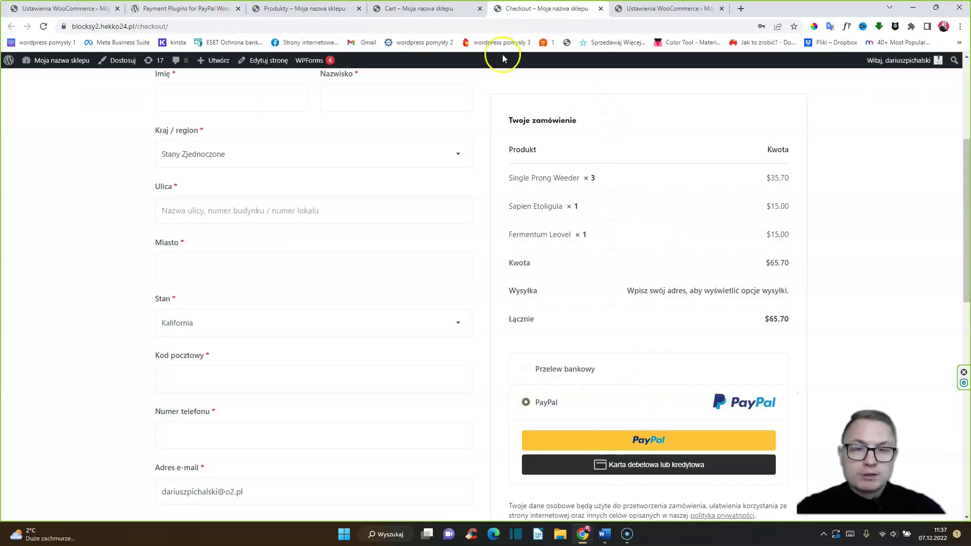
key(ctrl+Tab)
key(ctrl+Tab)
key(ctrl+Tab)
key(ctrl+Tab)
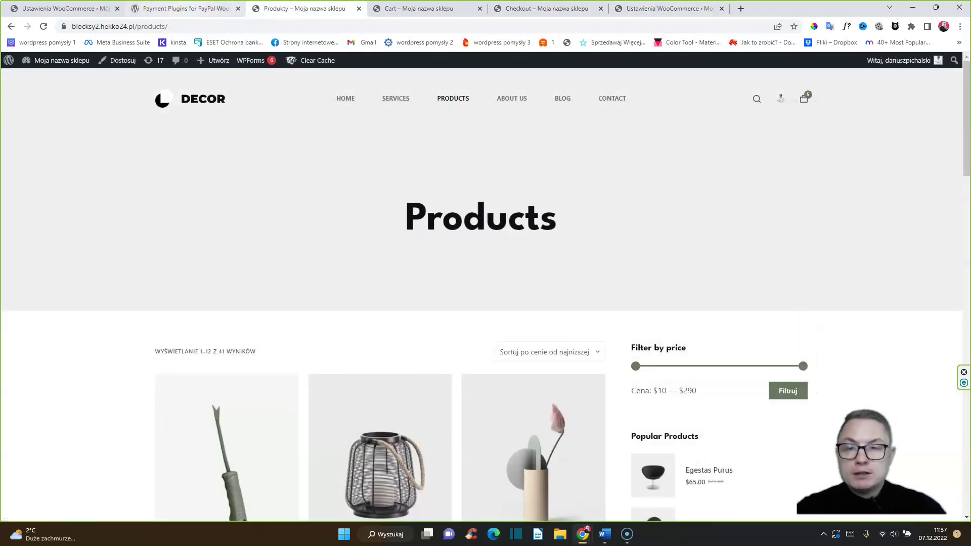
- Separate the first store's gateway settings into their own window and set the PayPal Button Color to Blue
drag(175, 11, 78, 19)
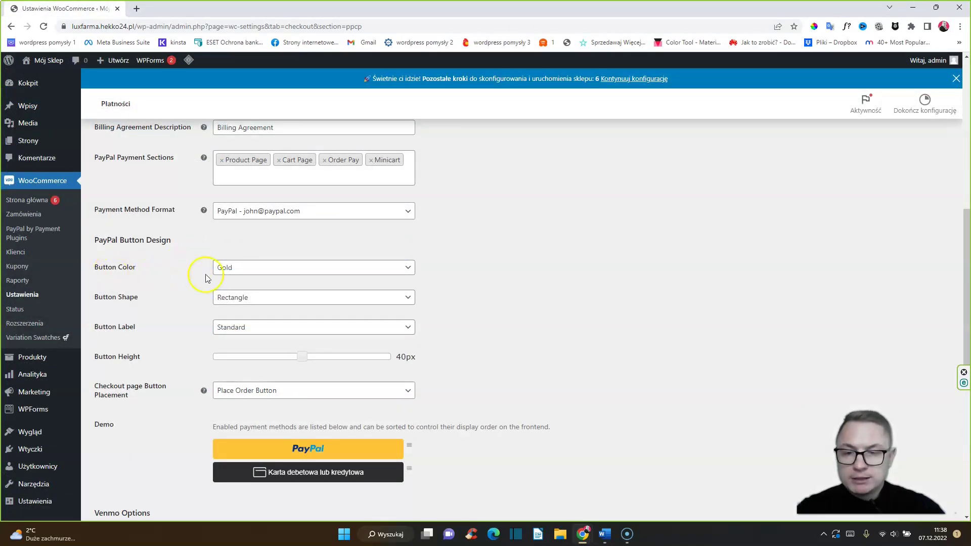
click(217, 267)
click(241, 300)
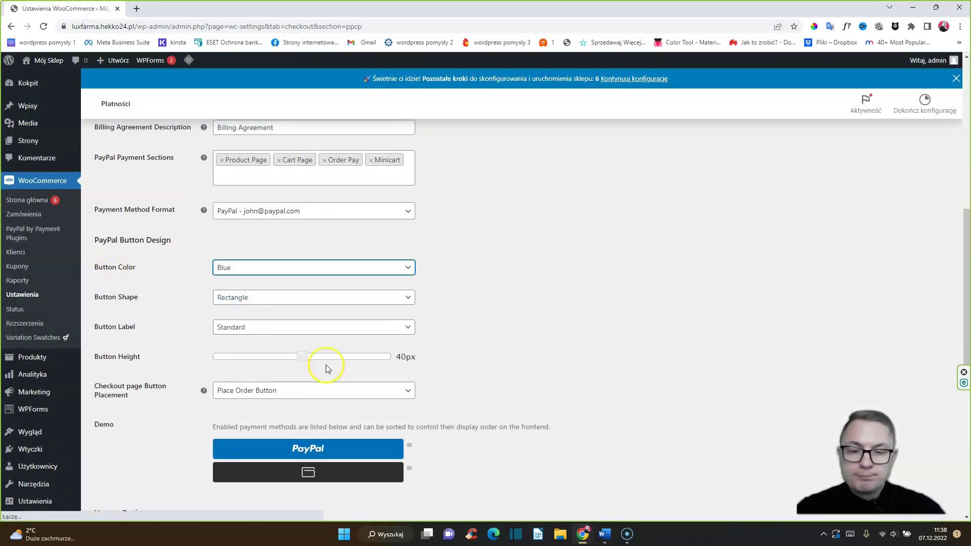
scroll(327, 368, down, 2)
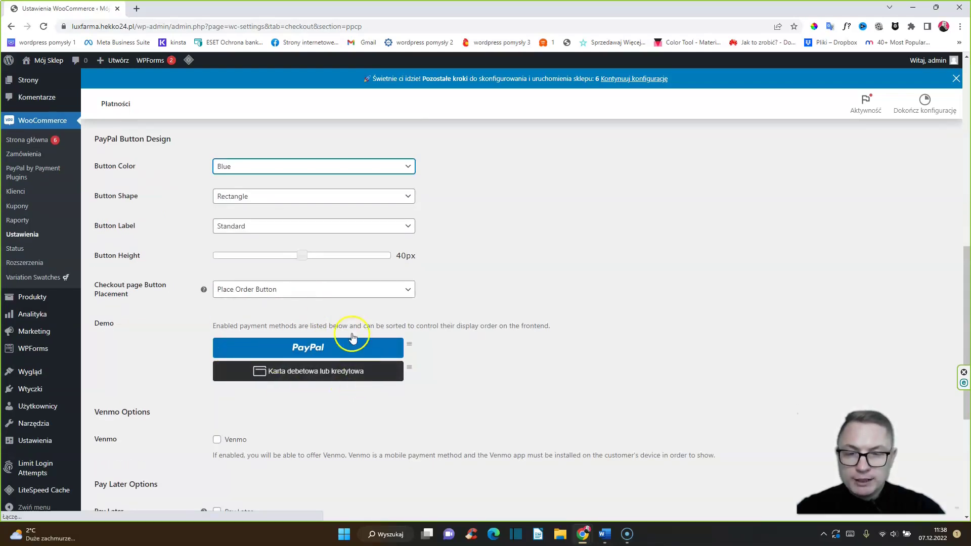
scroll(218, 310, up, 3)
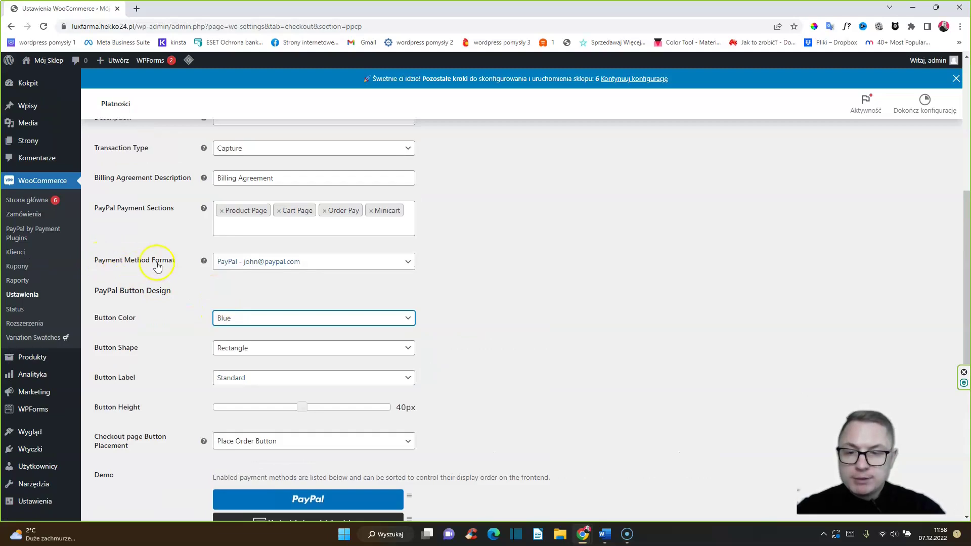
- Set the Payment Method Format to PayPal in the gateway settings
click(246, 268)
click(248, 277)
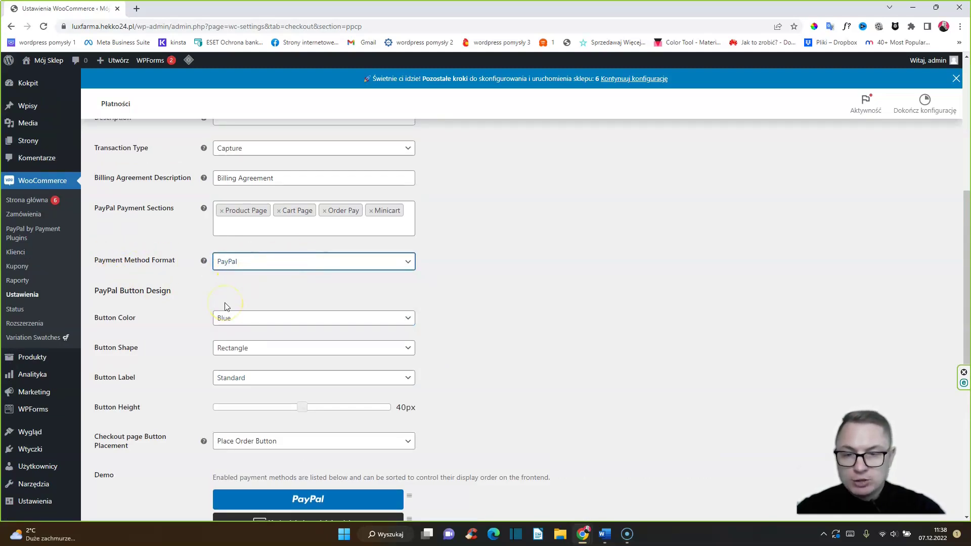
scroll(225, 308, up, 1)
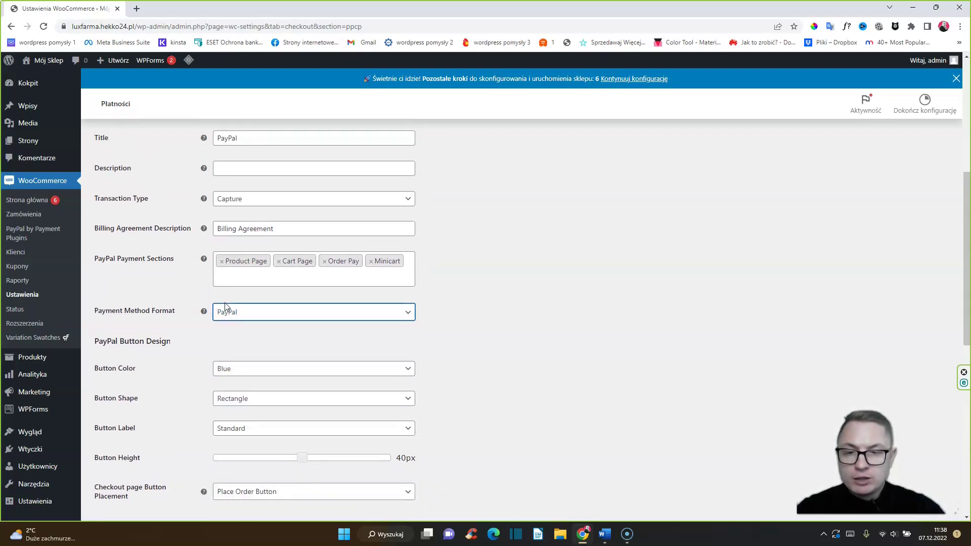
- Examine the Checkout page Button Placement setting and where the payment buttons sit on the demo store's checkout page
scroll(225, 307, down, 4)
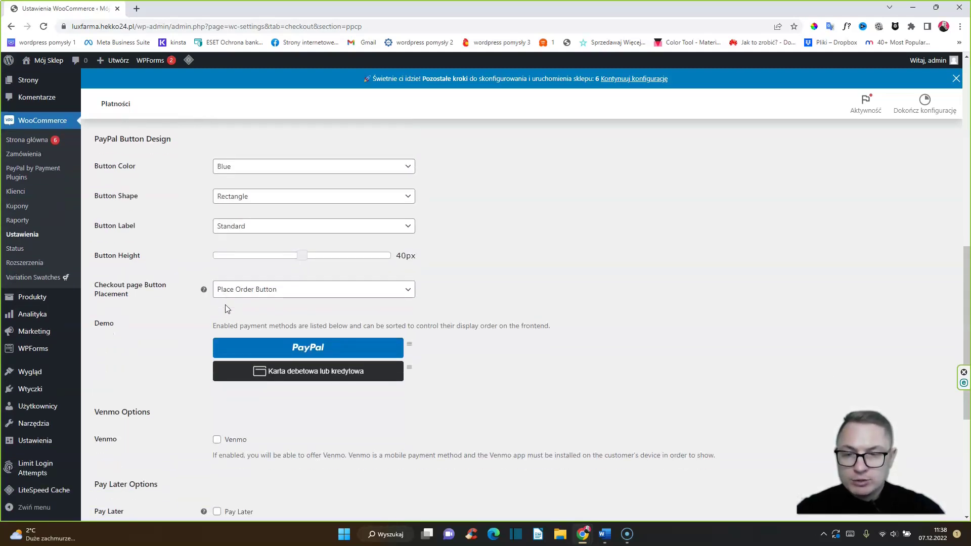
click(241, 291)
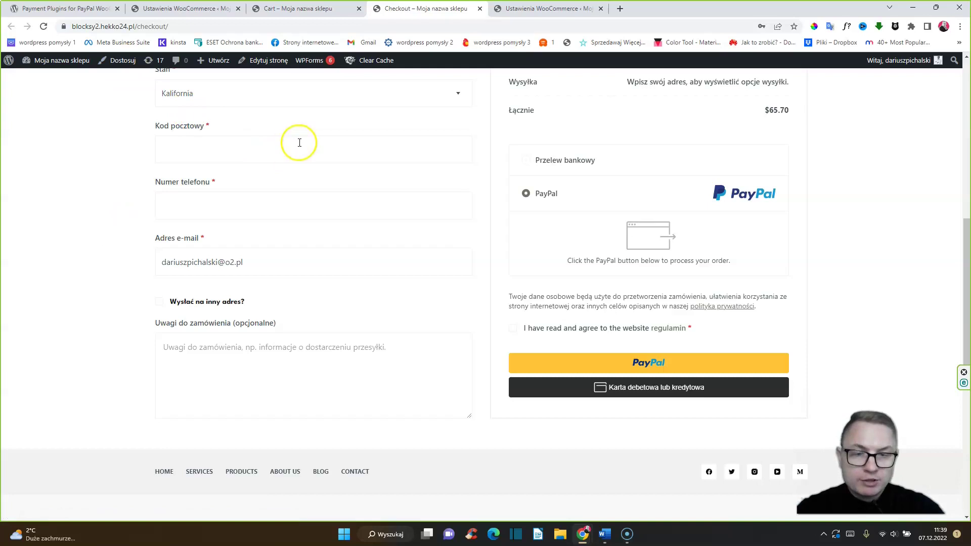
click(161, 10)
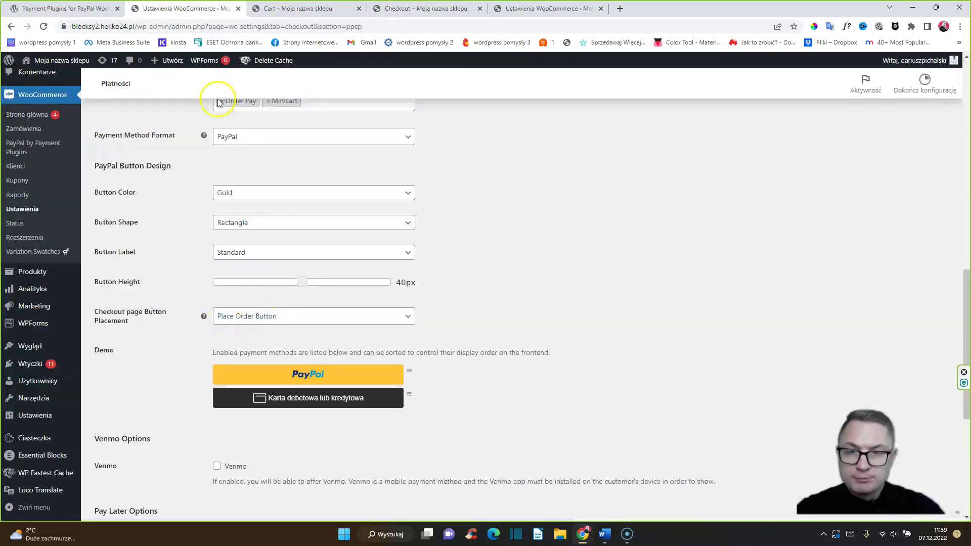
click(422, 8)
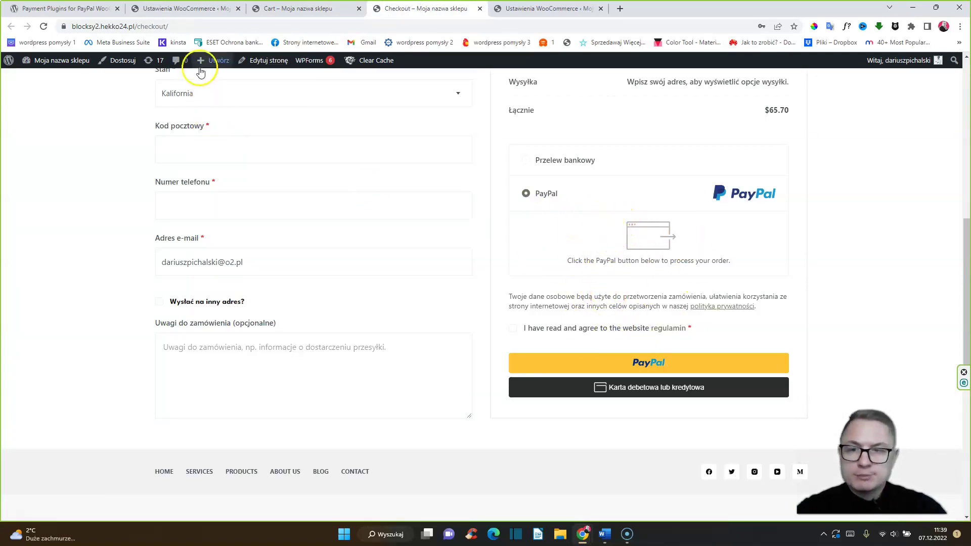
click(186, 9)
- Set the demo store's Checkout page Button Placement to In payment gateway section and save the settings
click(253, 317)
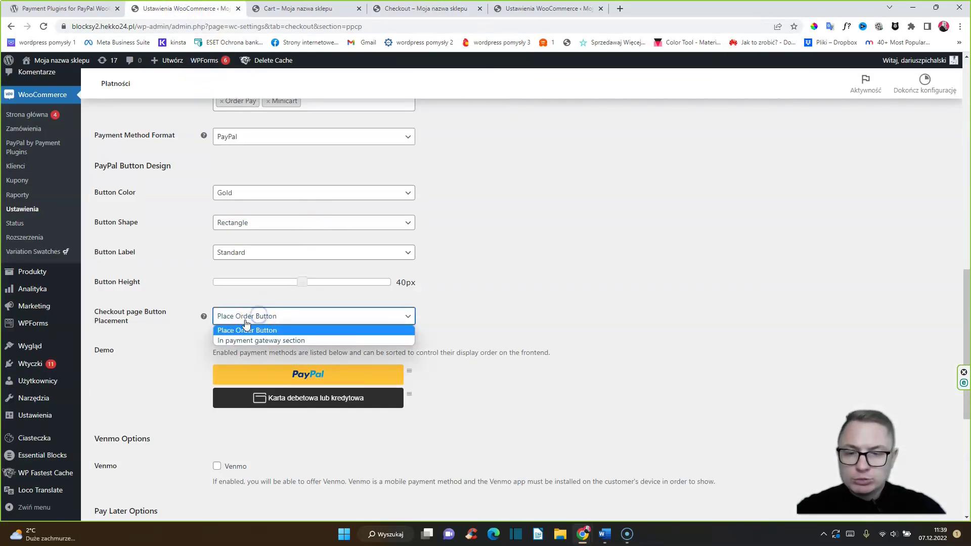
click(242, 340)
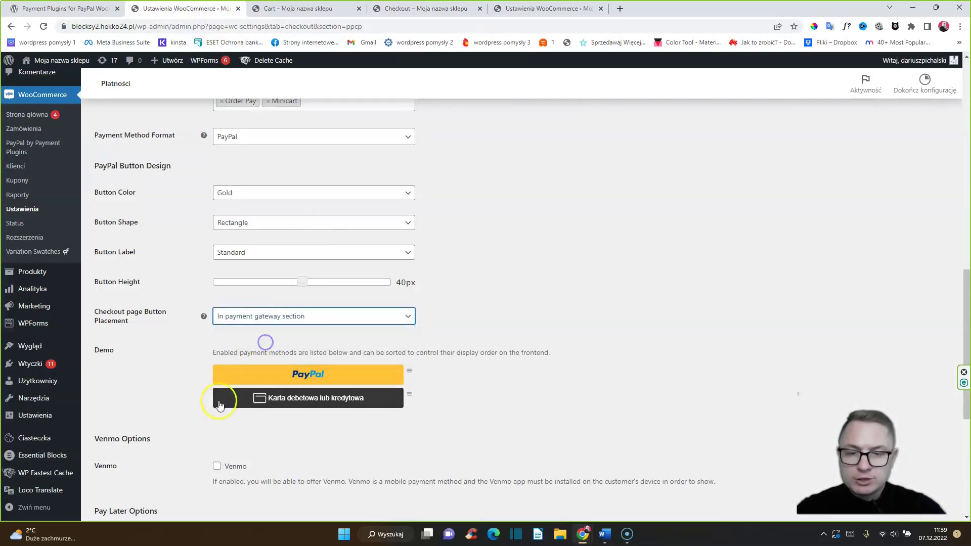
scroll(176, 413, down, 6)
click(113, 468)
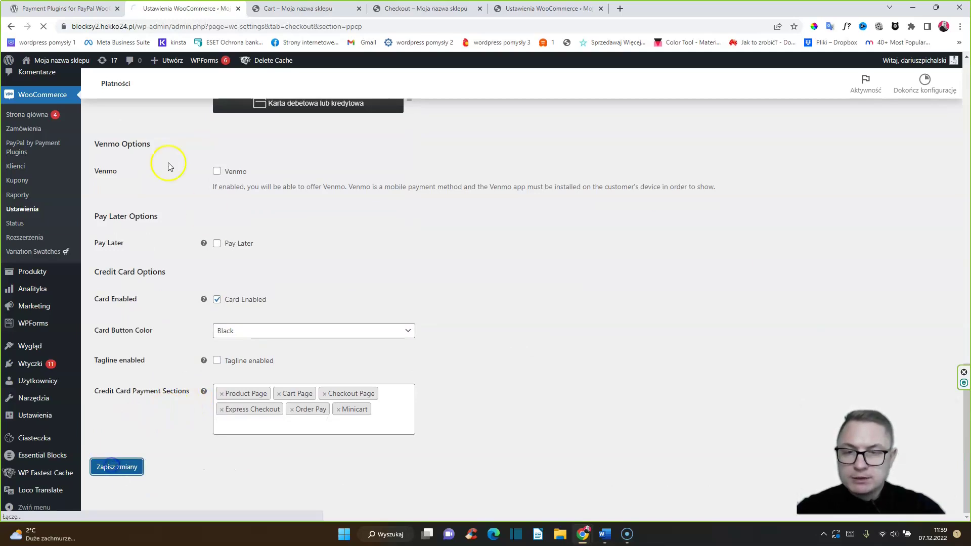
- Reload the demo store's checkout page, test the PayPal button and close the payment window
click(419, 7)
click(43, 27)
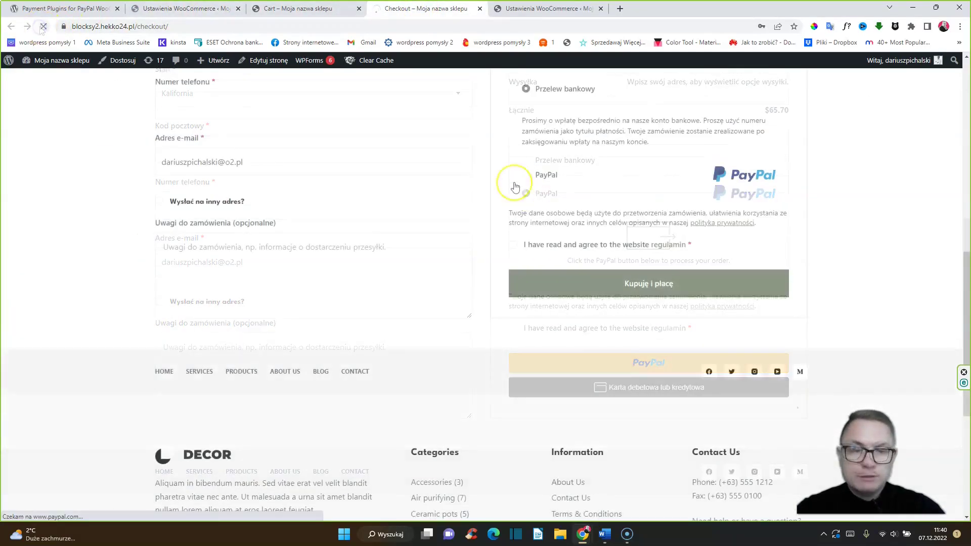
click(524, 228)
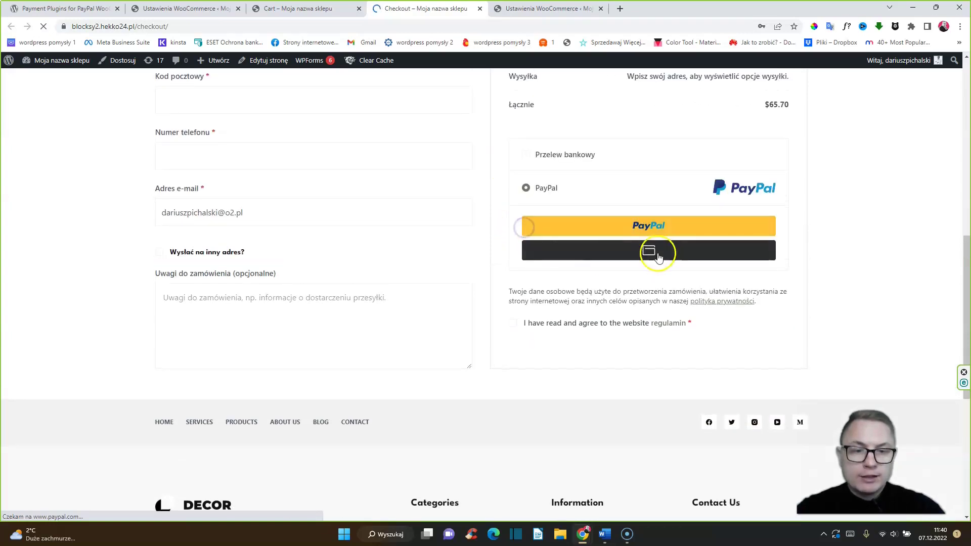
click(651, 228)
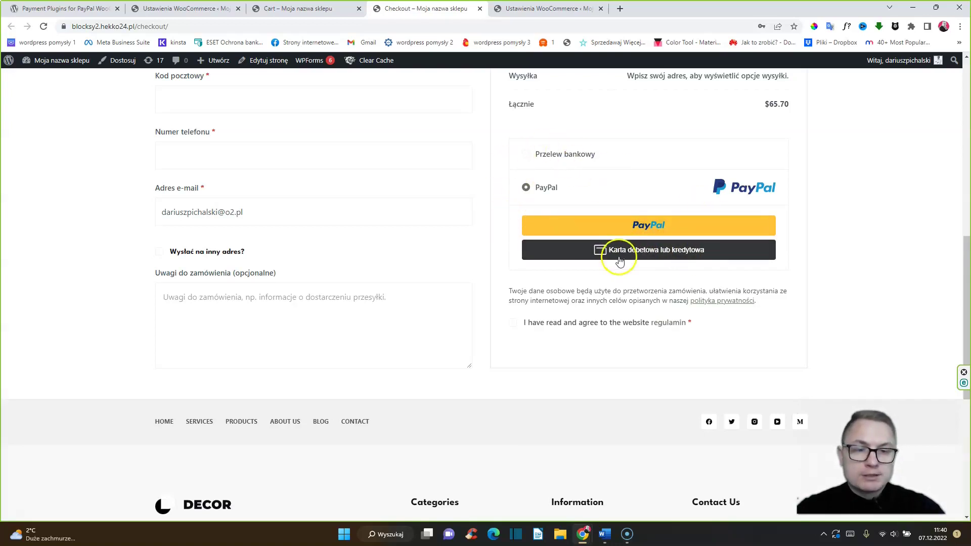
click(636, 225)
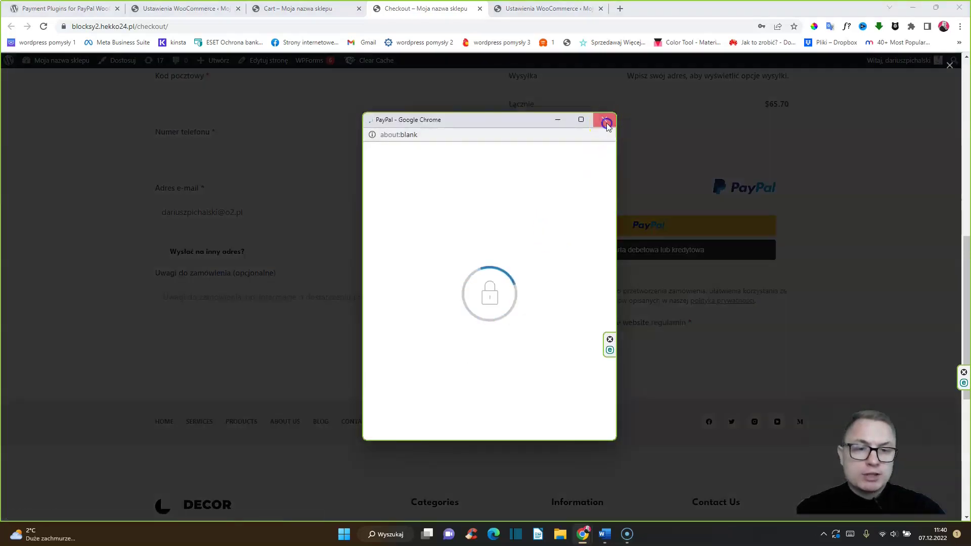
click(604, 119)
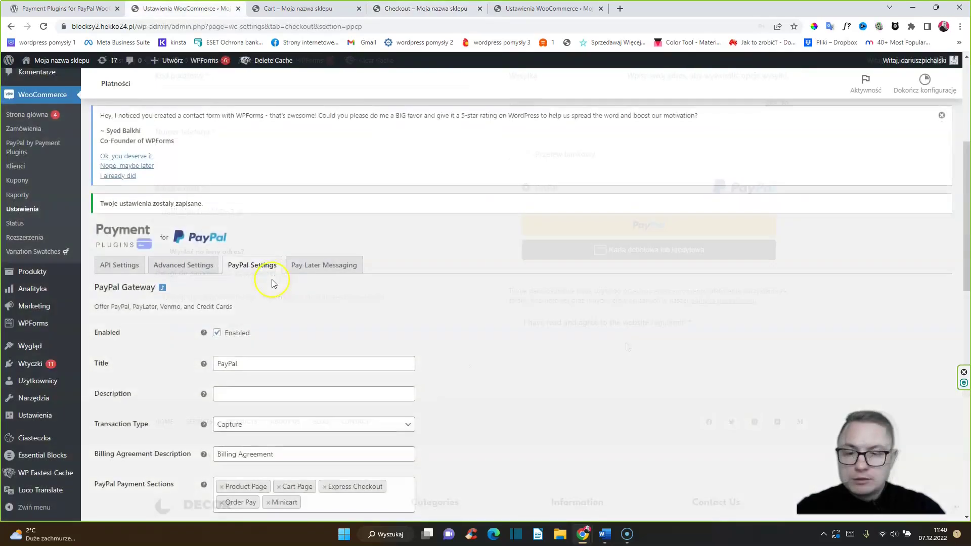
- Enable Pay Later temporarily to view its options, and save the demo store's gateway settings with it switched off again
scroll(273, 279, down, 5)
scroll(272, 282, down, 7)
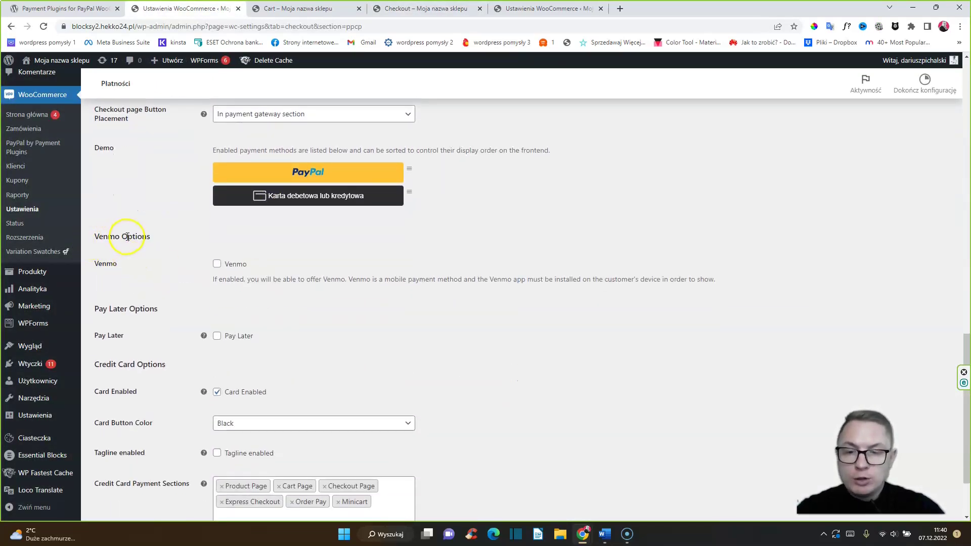
scroll(151, 283, down, 2)
click(239, 257)
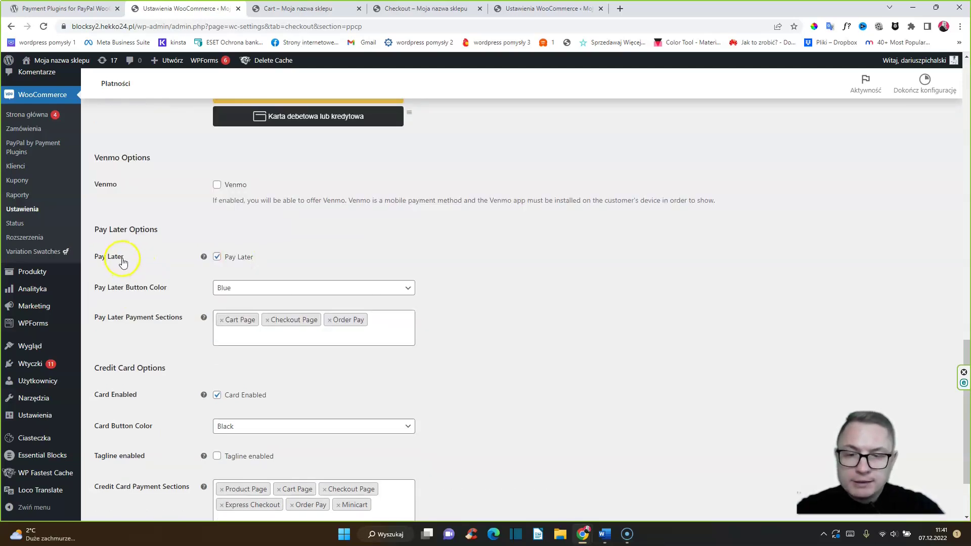
click(216, 258)
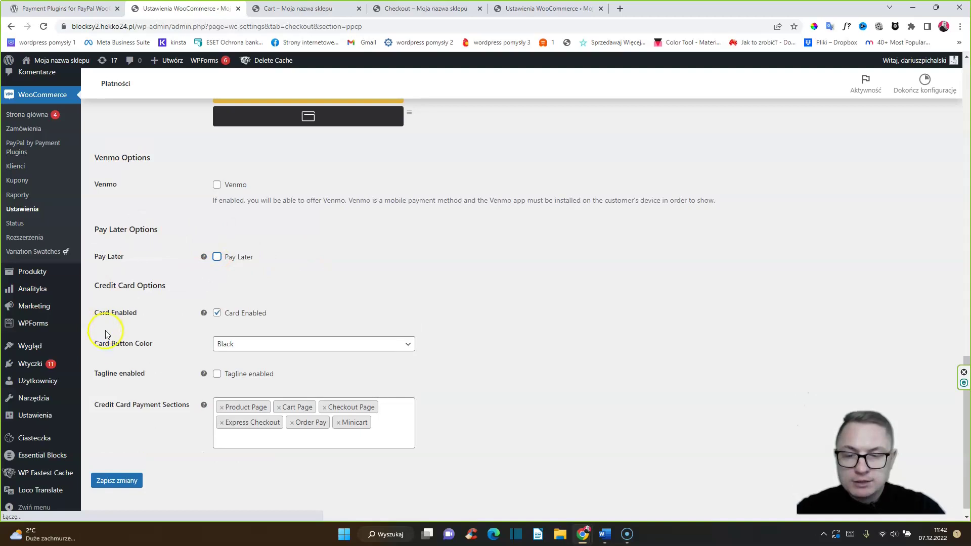
click(116, 483)
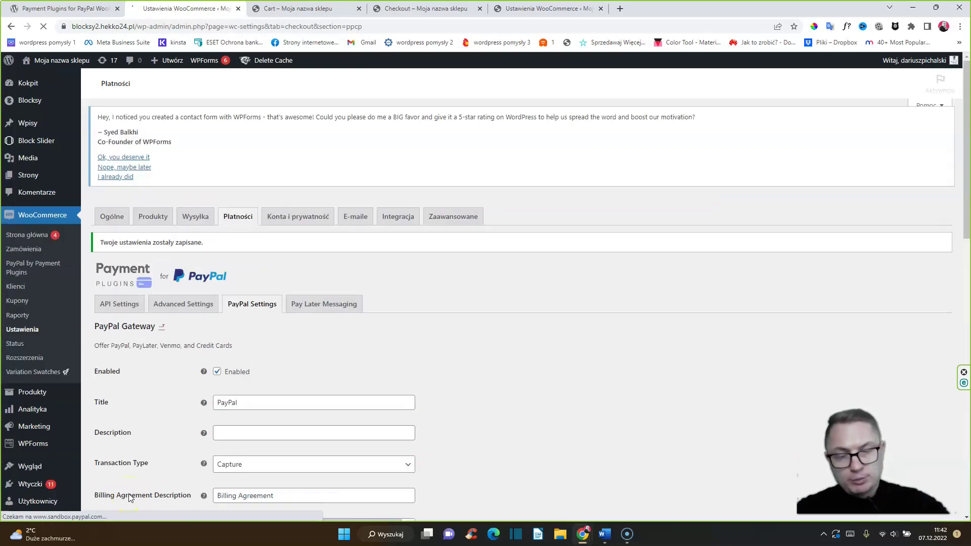